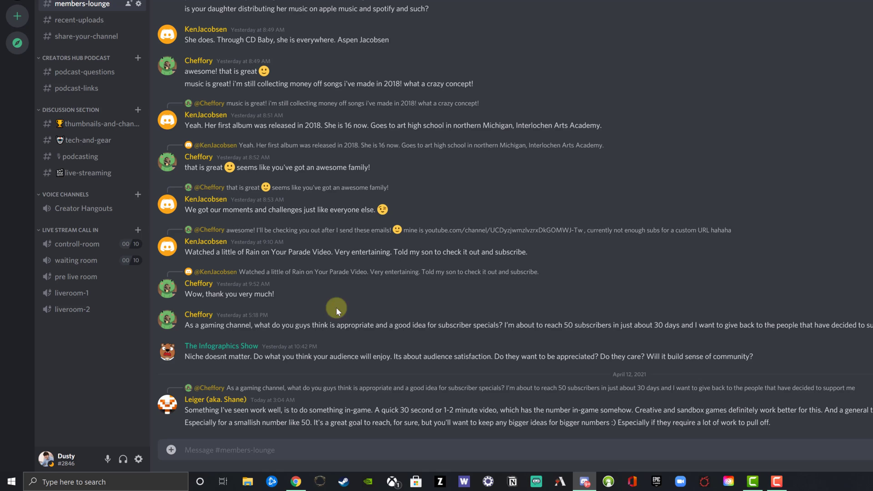
Open user settings to the Server Boost page, which shows the $4.99 / Month price and joined servers.
left_click(140, 460)
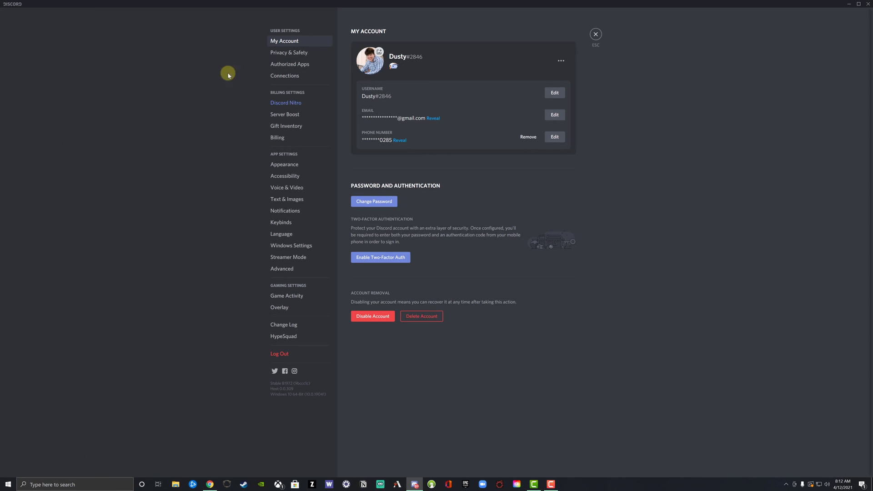
left_click(283, 115)
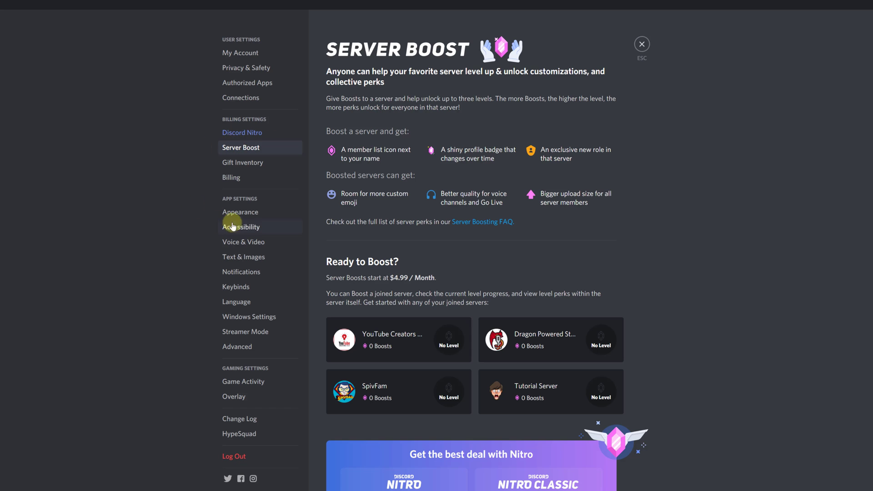
Browse the Discord Nitro page, looking at perks like bigger uploads, HD video and Nitro Classic.
left_click(223, 132)
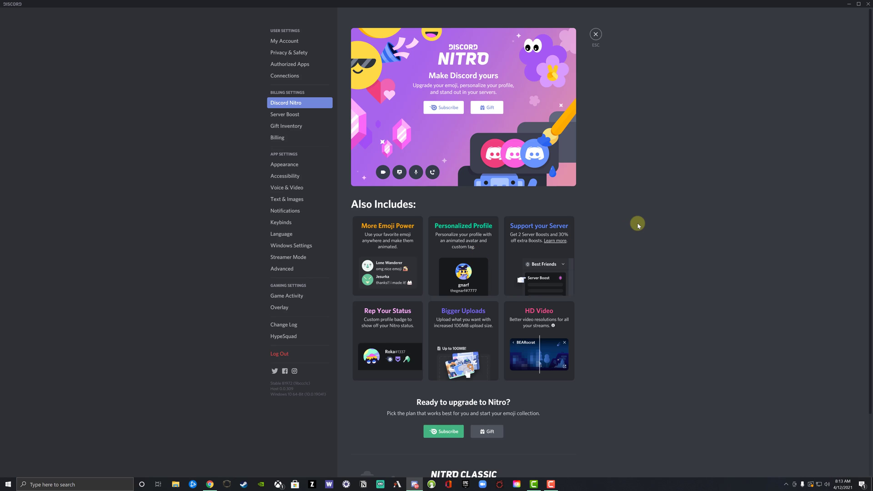
scroll(636, 224, "down", 2)
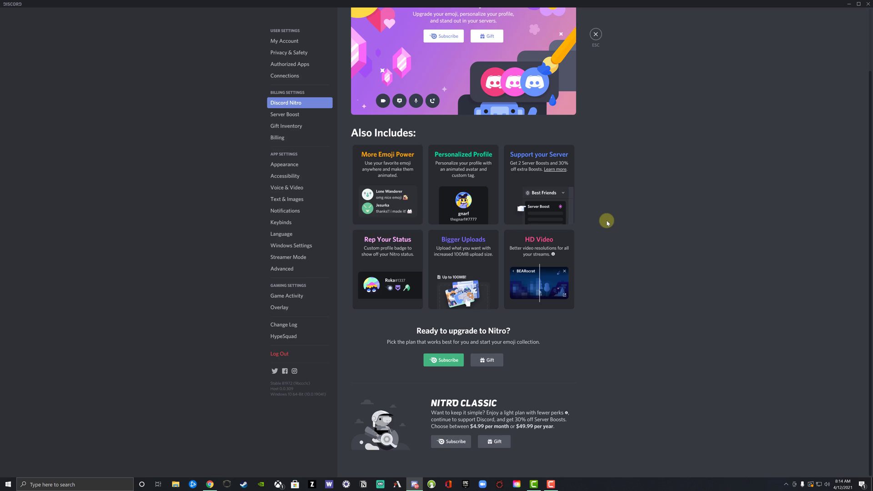
scroll(609, 221, "up", 2)
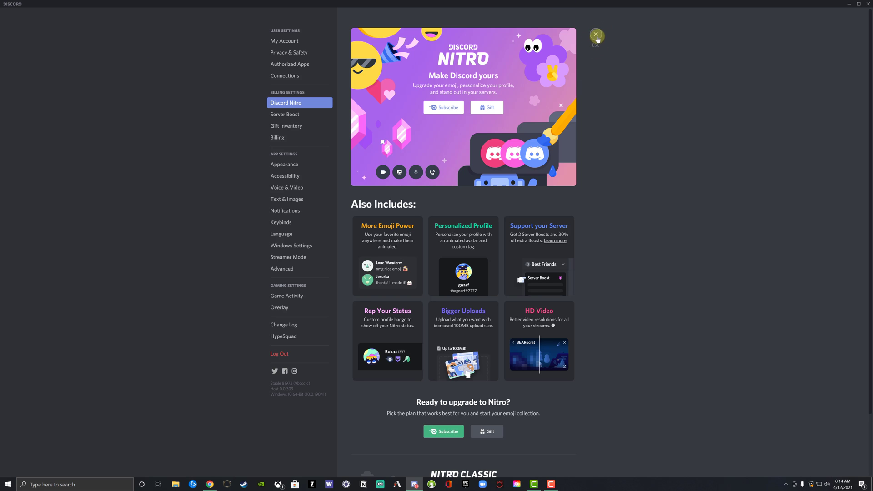
Leave settings, pick Best Podcast Friends! from the server folder and open its Server Boost page.
left_click(596, 37)
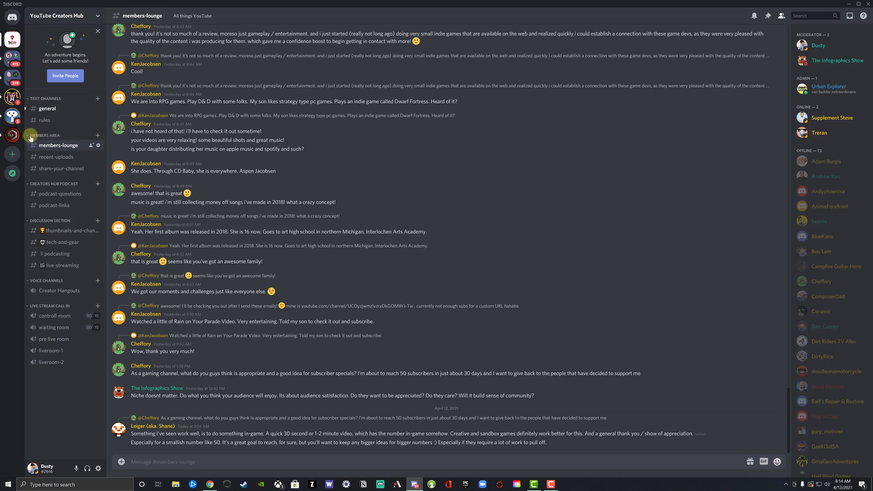
left_click(12, 57)
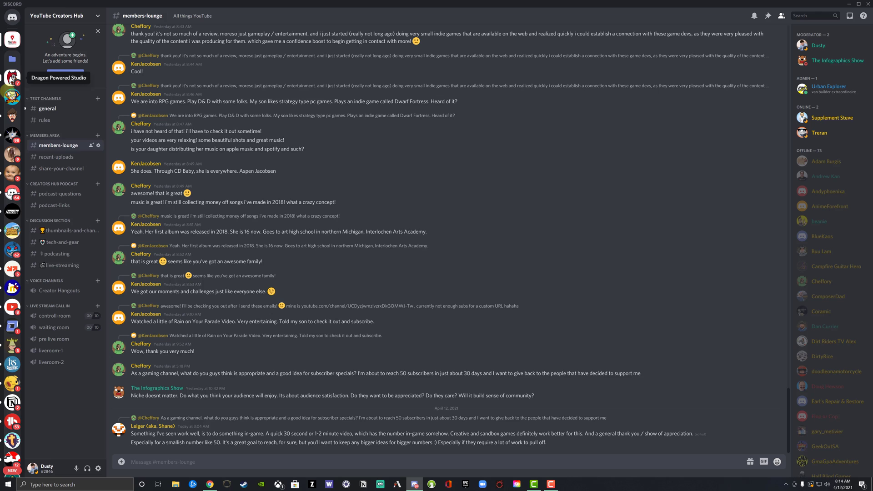
left_click(12, 155)
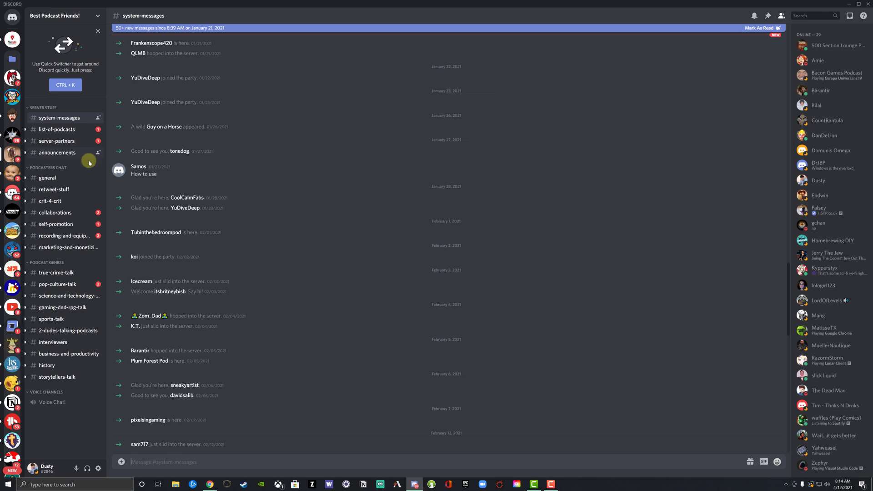
left_click(98, 18)
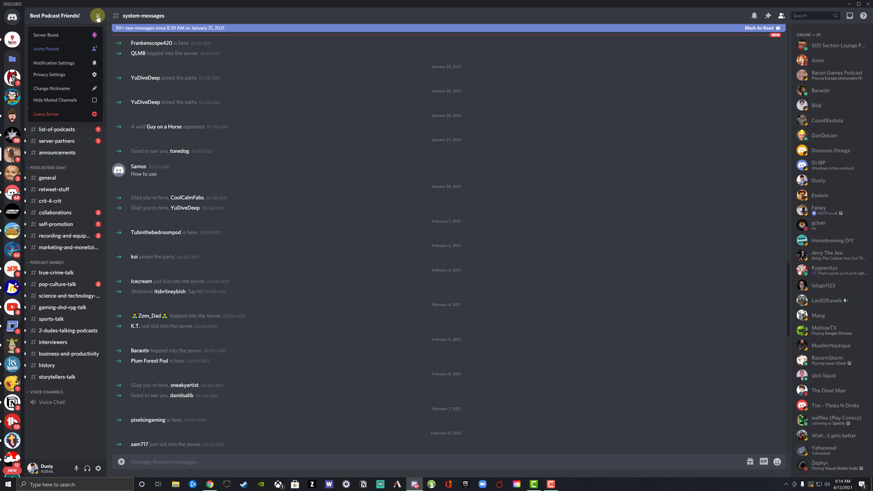
left_click(45, 35)
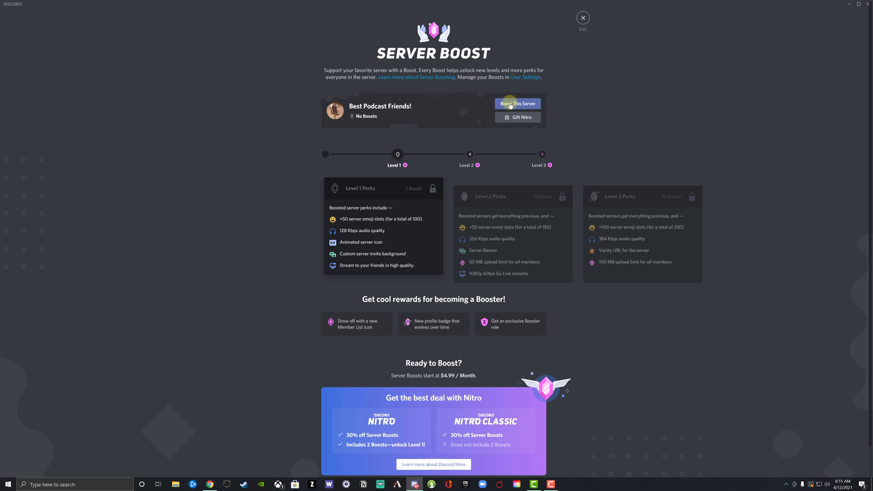
Begin a Boost This Server purchase and lower the quantity to 1 boost at $4.99 / Month.
left_click(510, 105)
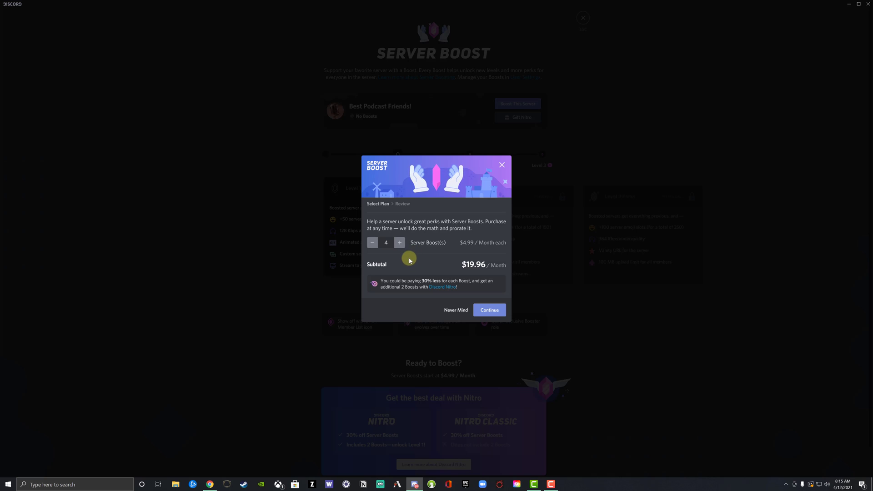
left_click(374, 243)
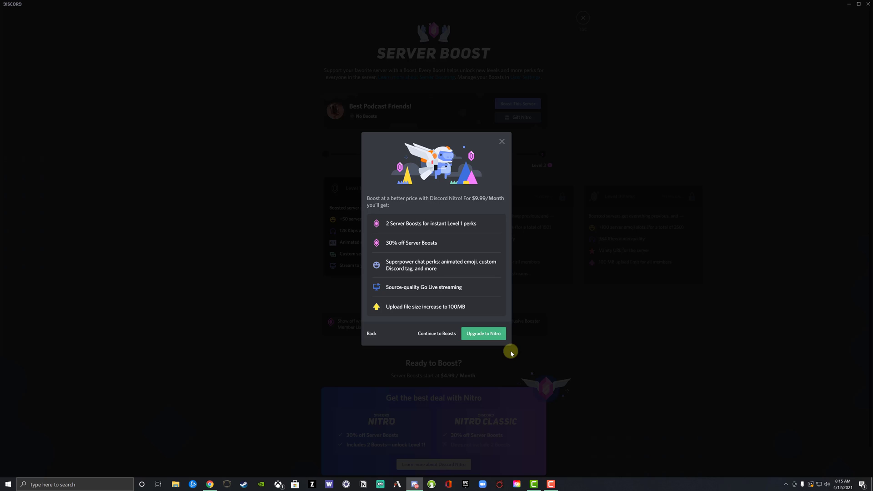
Skip the $9.99 Nitro offer, check payment methods and agree to the Terms of Service for the $4.99 total.
left_click(433, 336)
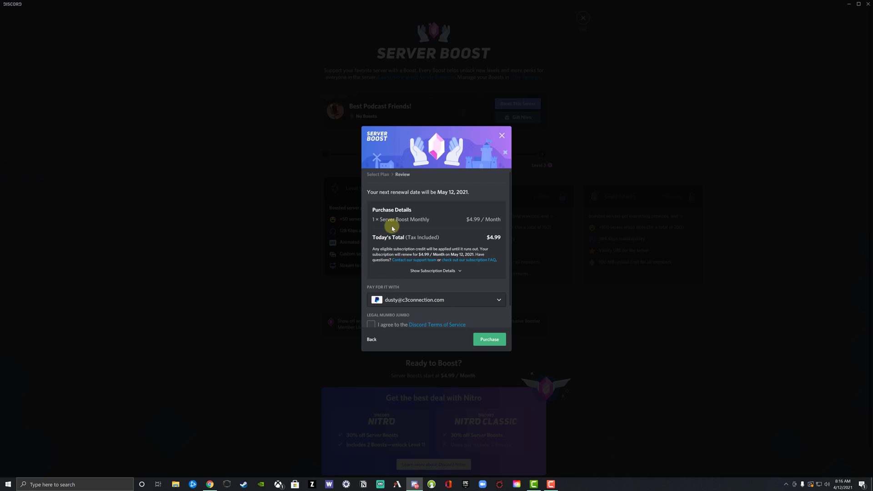
left_click(474, 303)
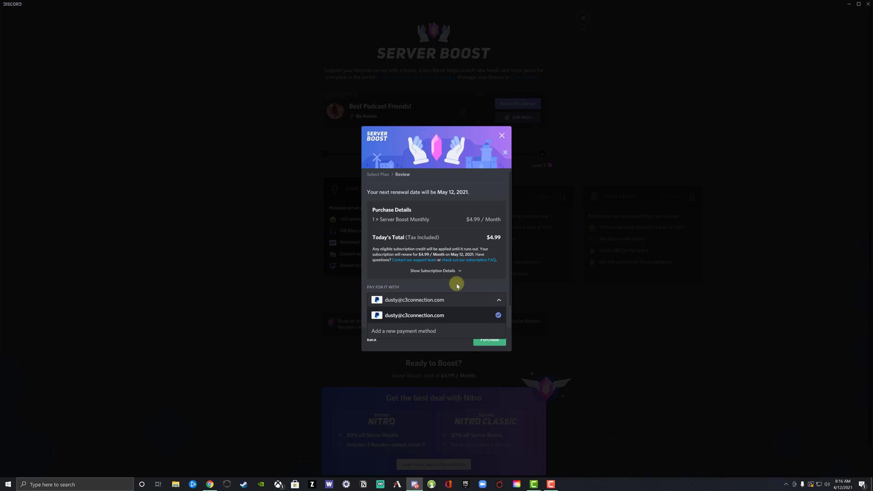
scroll(478, 283, "down", 1)
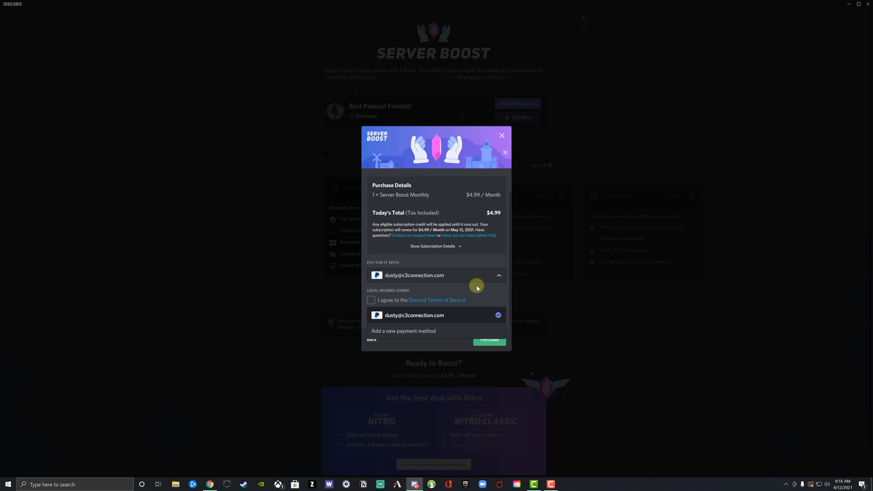
left_click(372, 301)
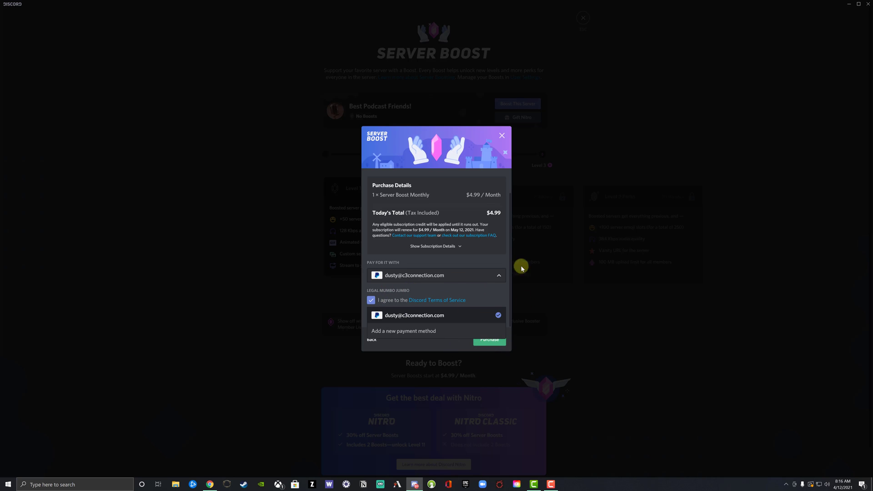
Close the purchase dialog and Server Boost page, return to YouTube Creators Hub and collapse the server folder.
left_click(502, 135)
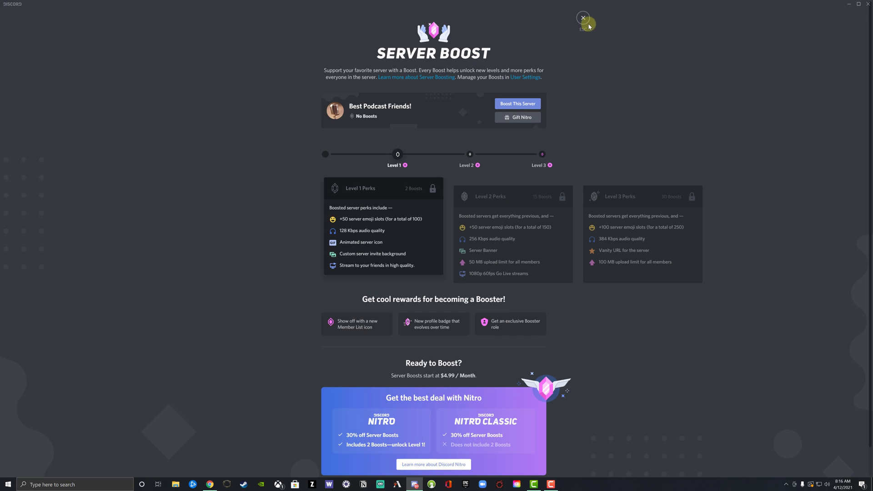
key("Escape")
left_click(13, 39)
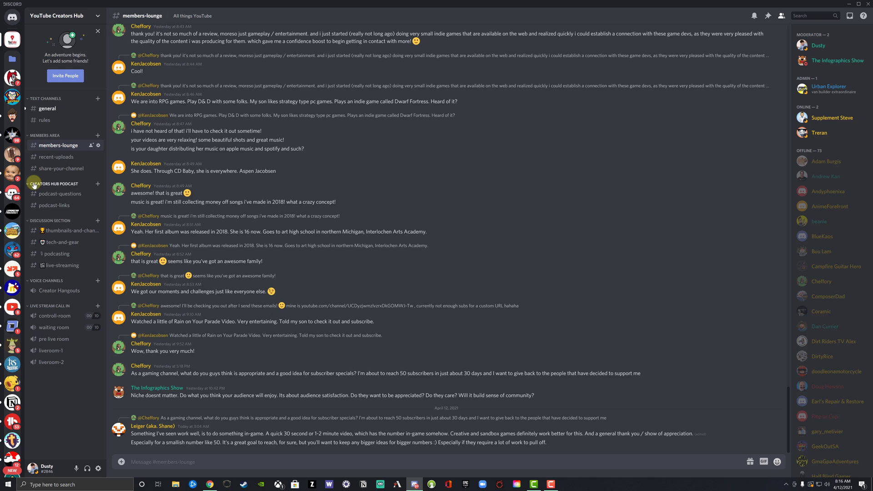
left_click(12, 59)
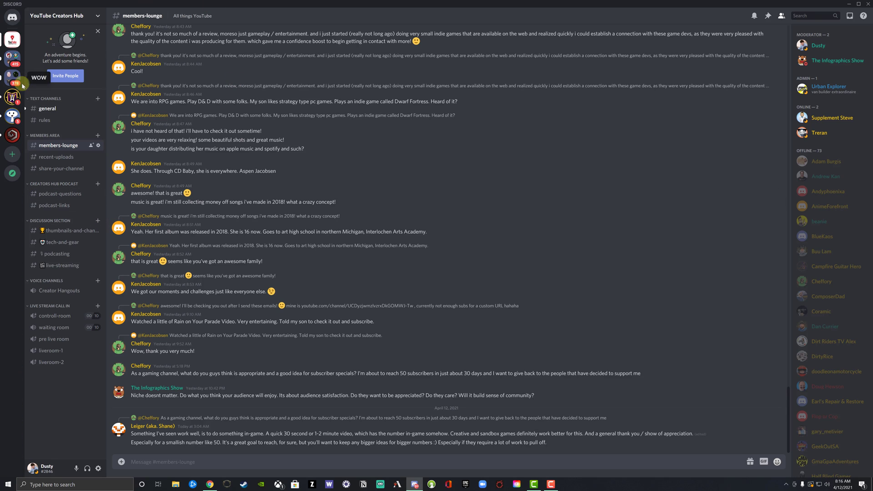